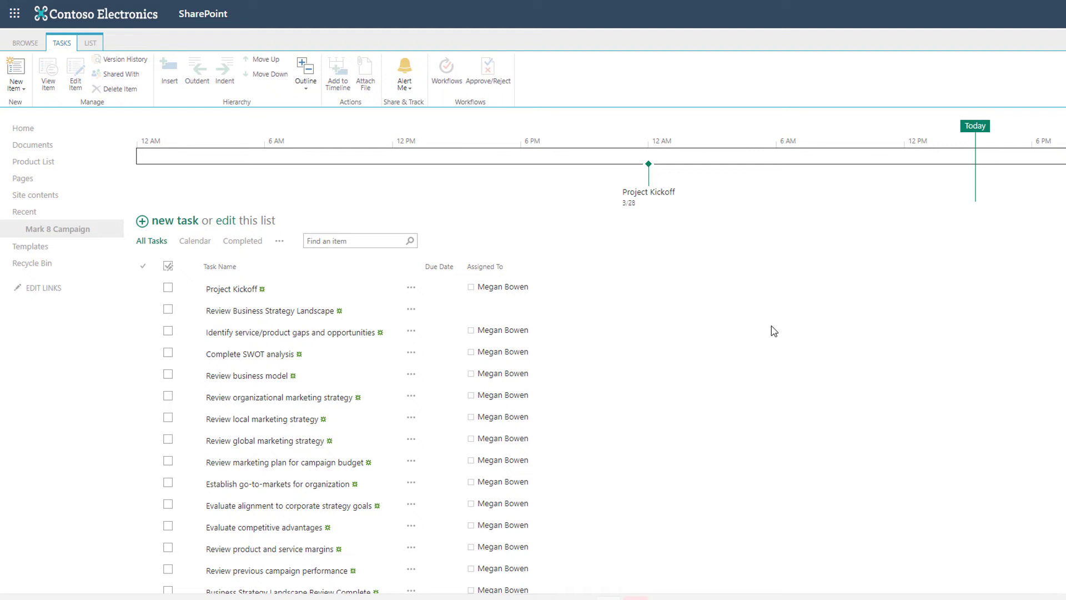
Step: Select the Project Kickoff task and bring up the LIST ribbon commands for Mark 8 Campaign
click(91, 44)
click(144, 288)
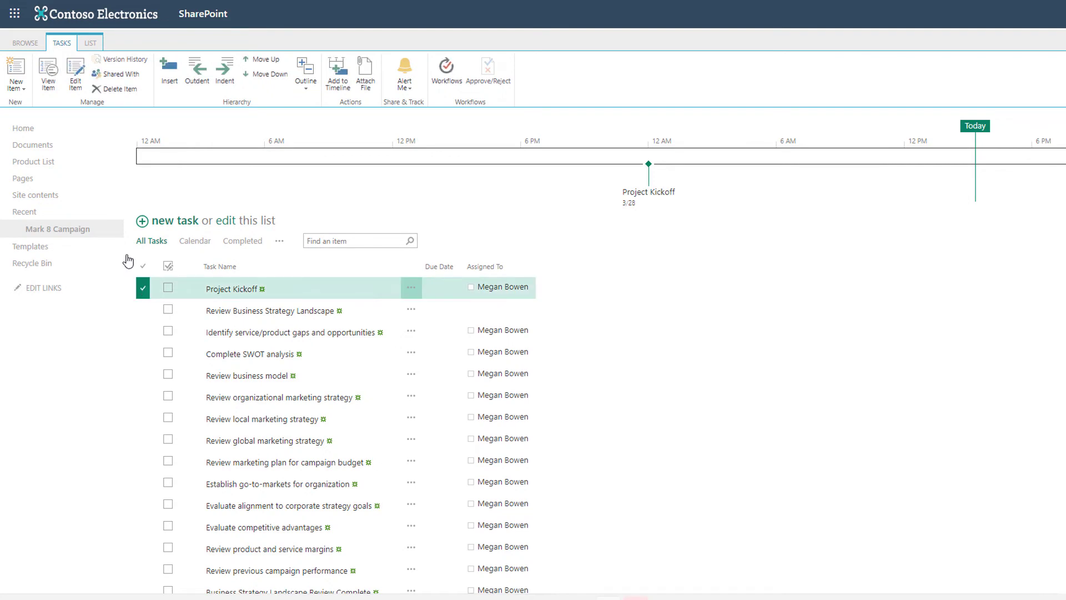
click(90, 44)
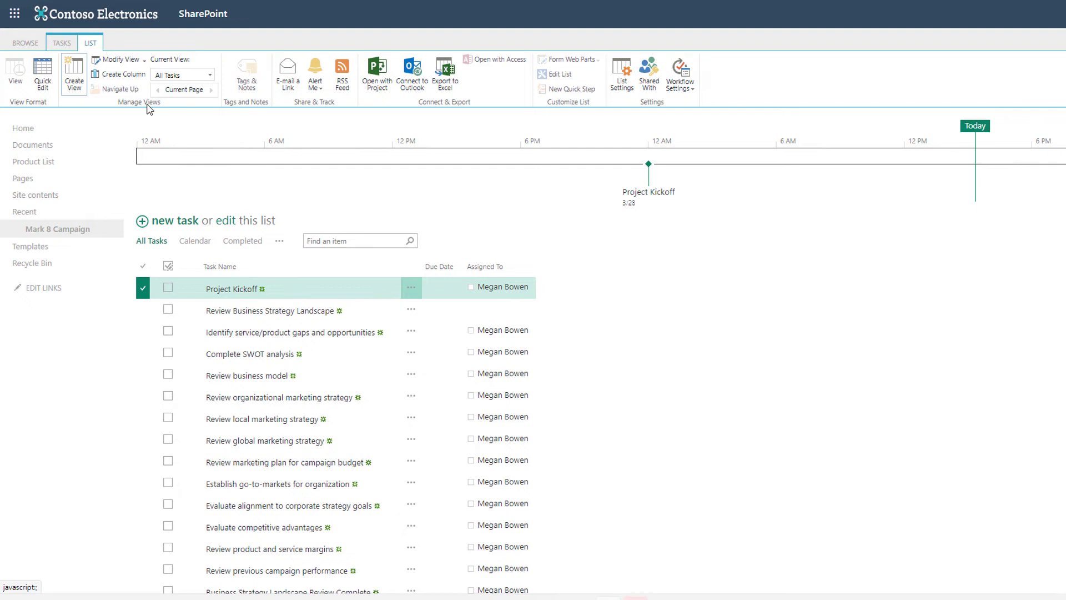
Step: Switch back to All Tasks and open the menu listing Gantt Chart, Late Tasks, My Tasks and Upcoming
click(210, 76)
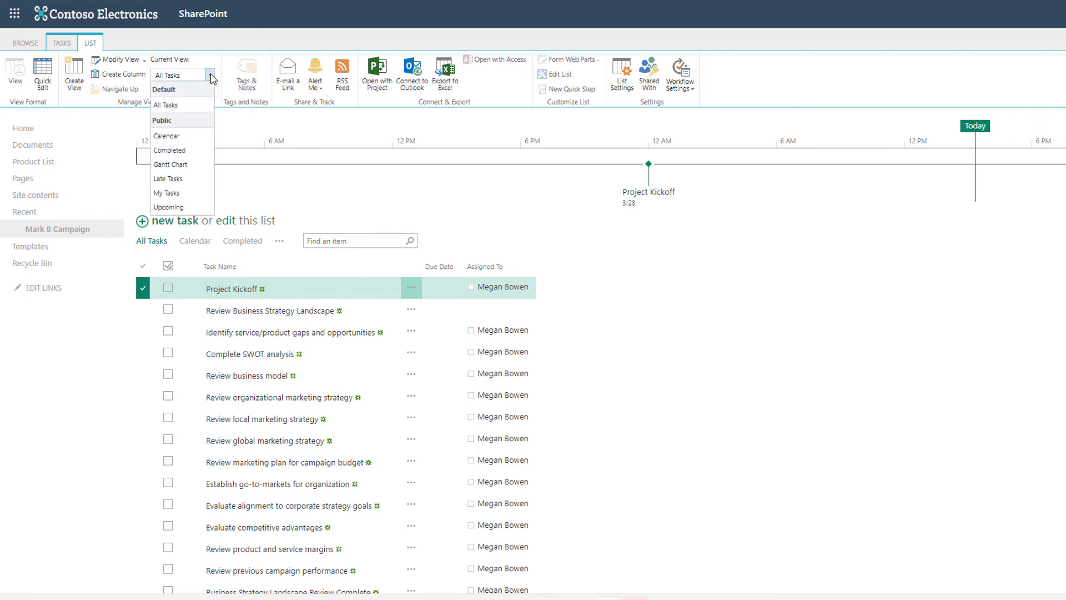
click(188, 104)
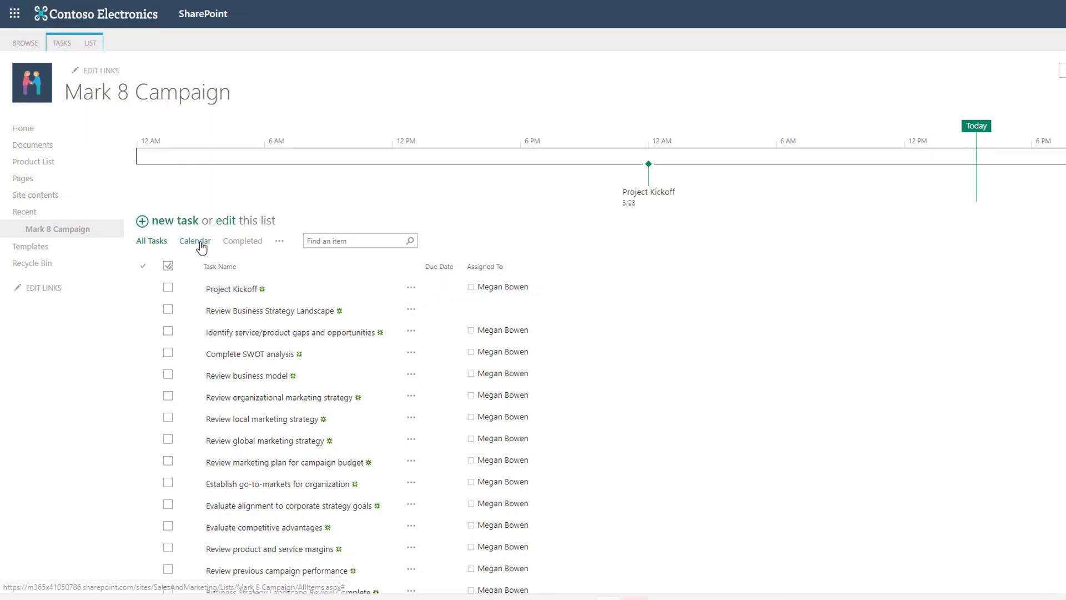
click(280, 242)
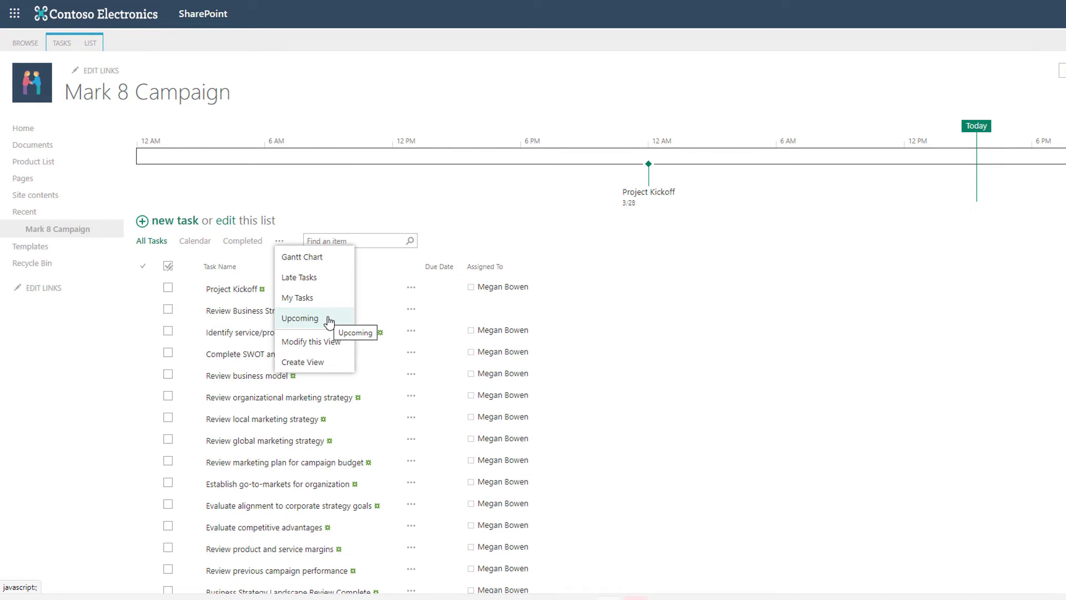
click(300, 258)
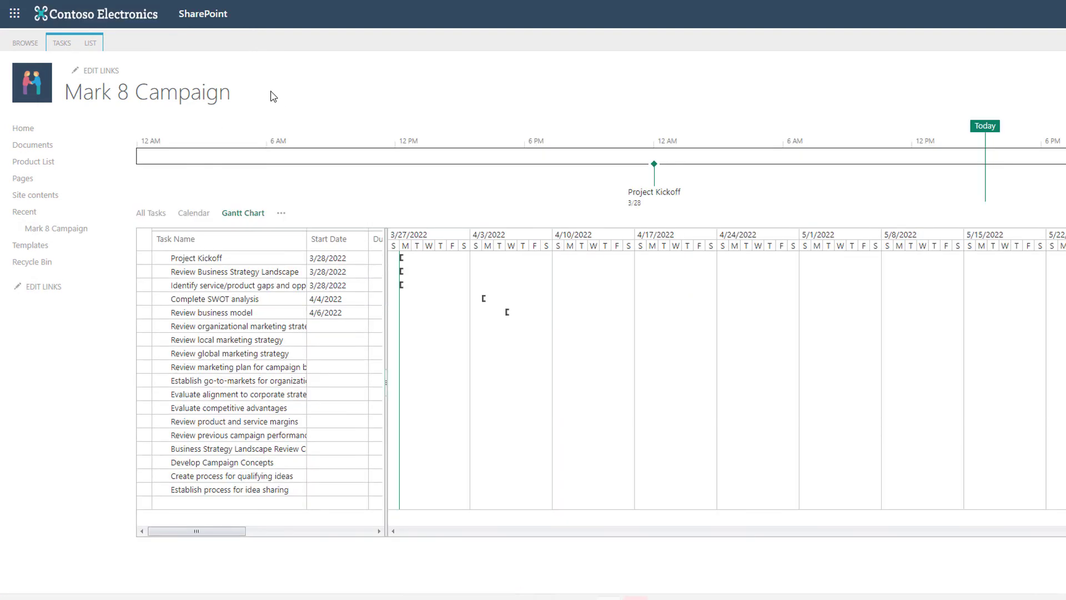
click(93, 42)
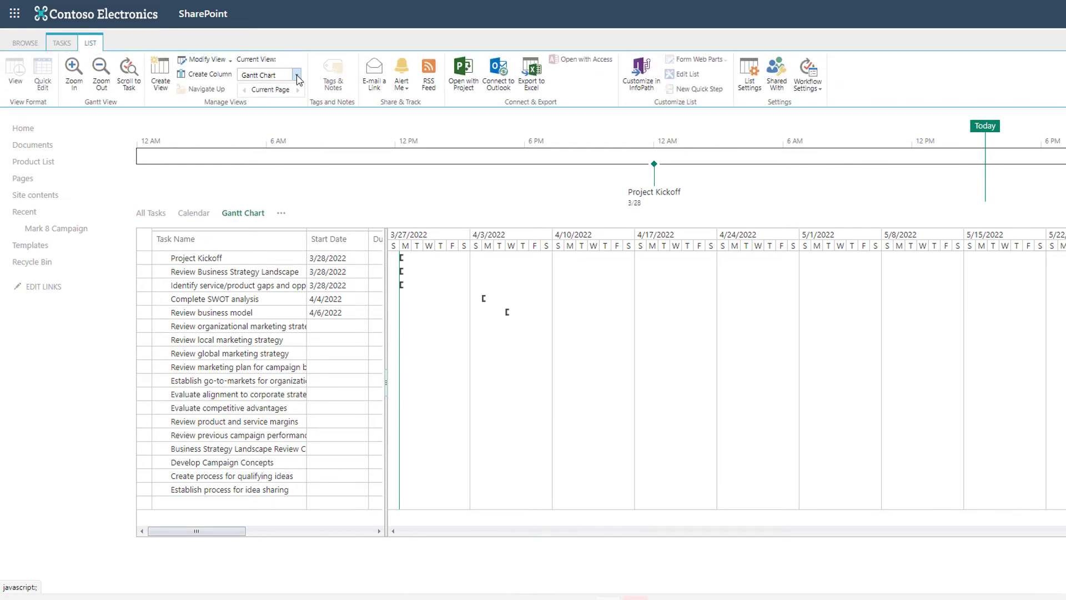
click(298, 80)
click(269, 106)
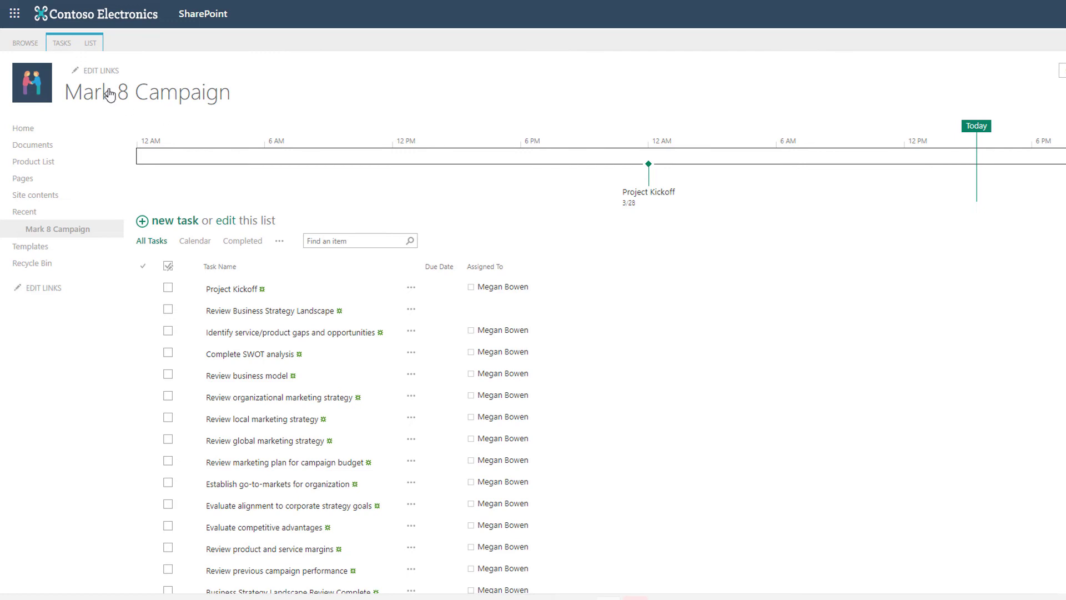
Step: Indent Identify service/product gaps, Complete SWOT analysis and Review business model under Review Business Strategy Landscape
click(67, 44)
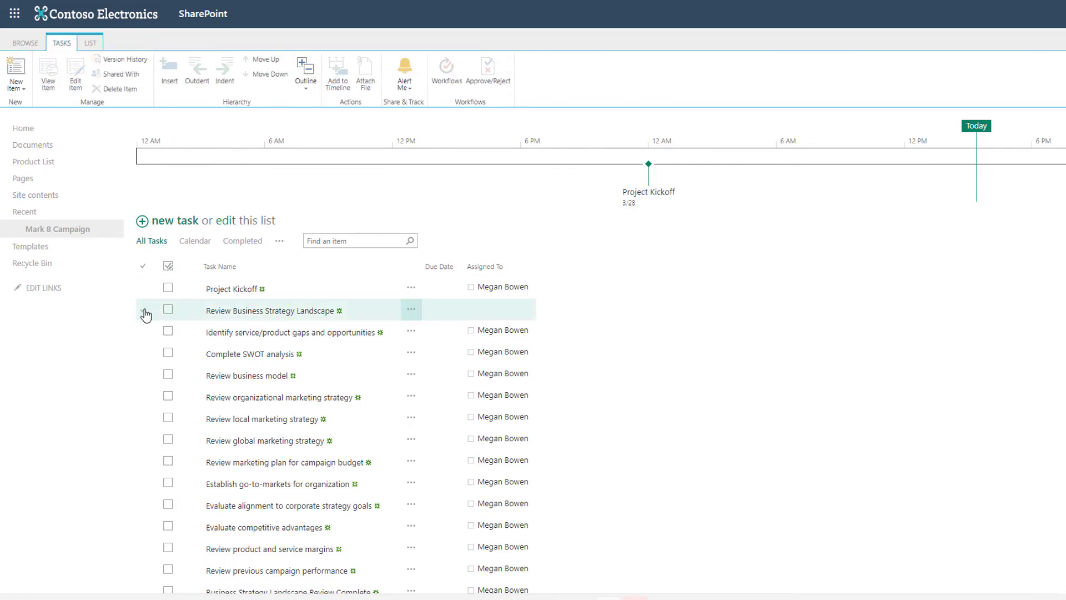
click(143, 332)
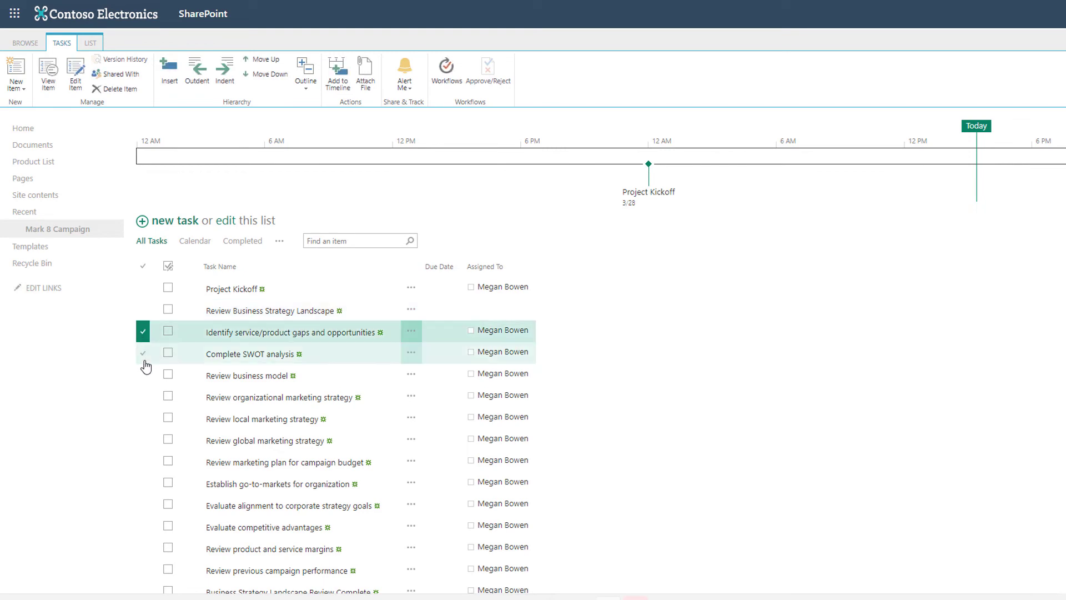
click(144, 354)
click(144, 375)
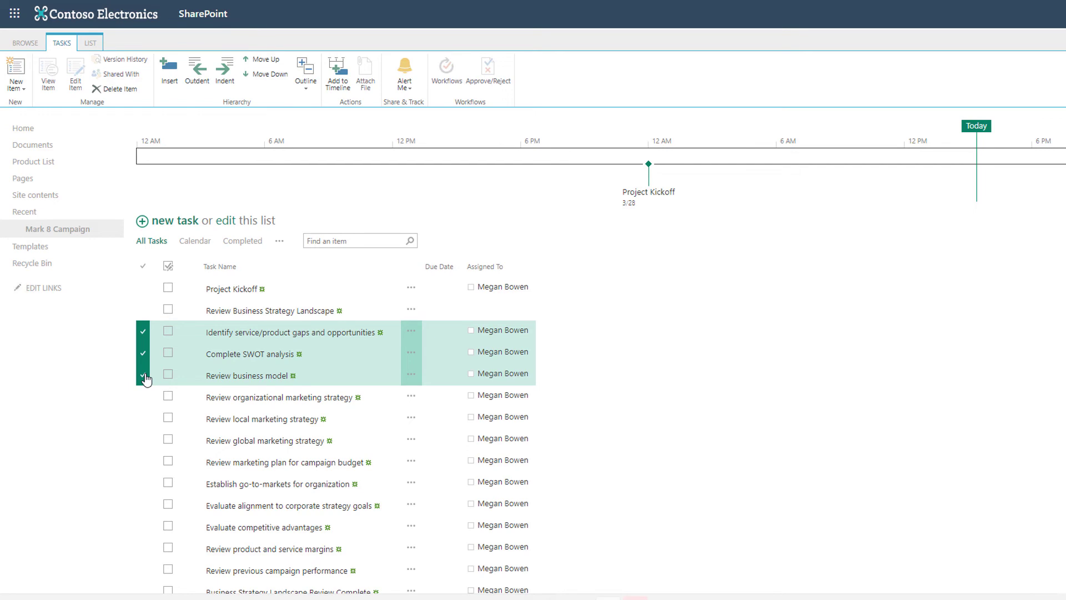
click(224, 78)
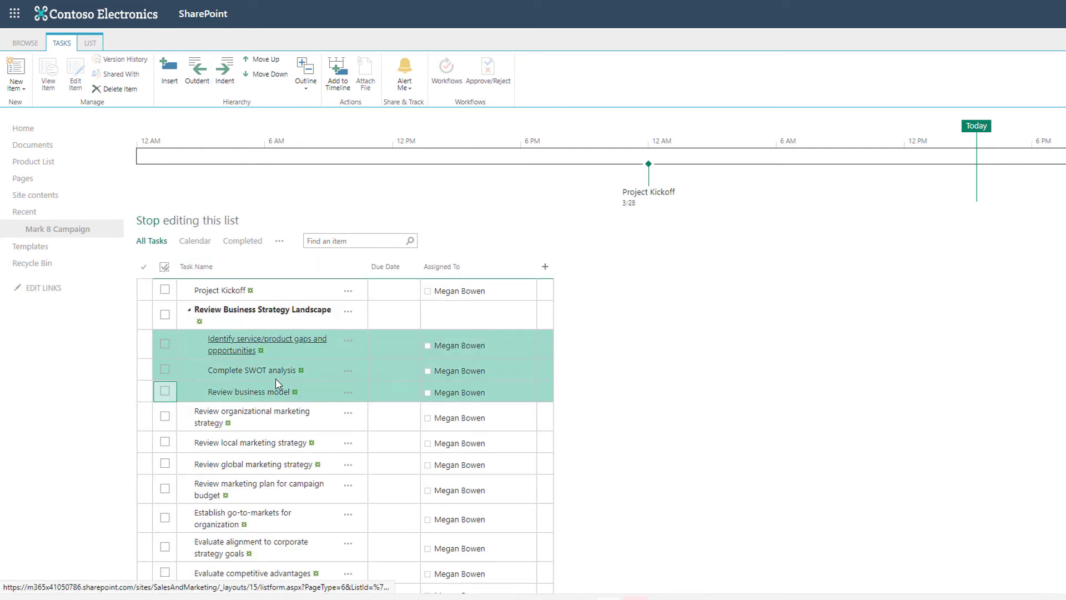
Step: Indent Review business model one level further, then outdent it back
click(189, 397)
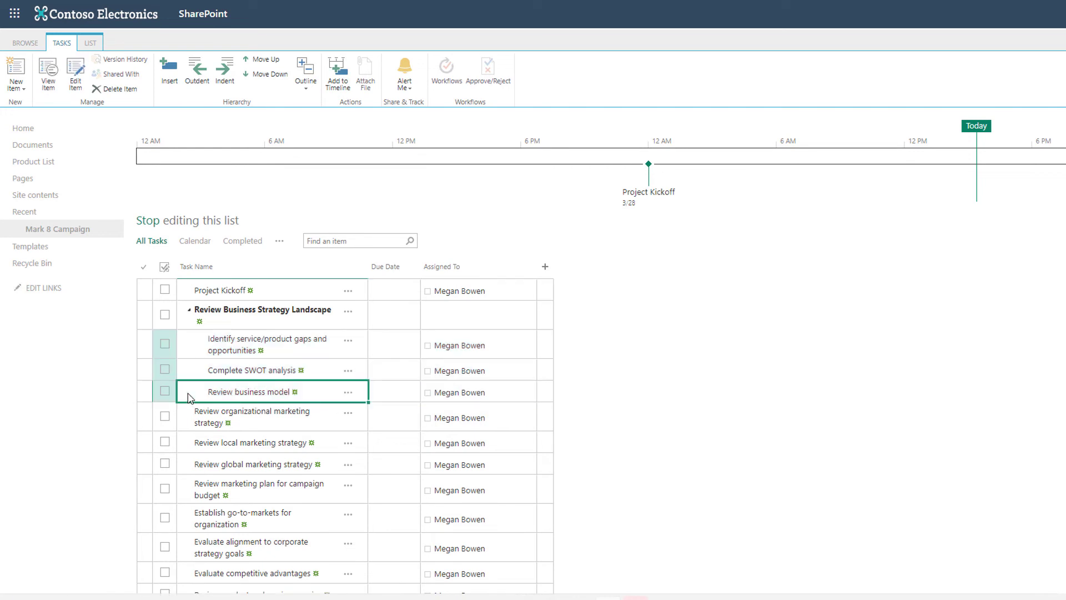
click(225, 70)
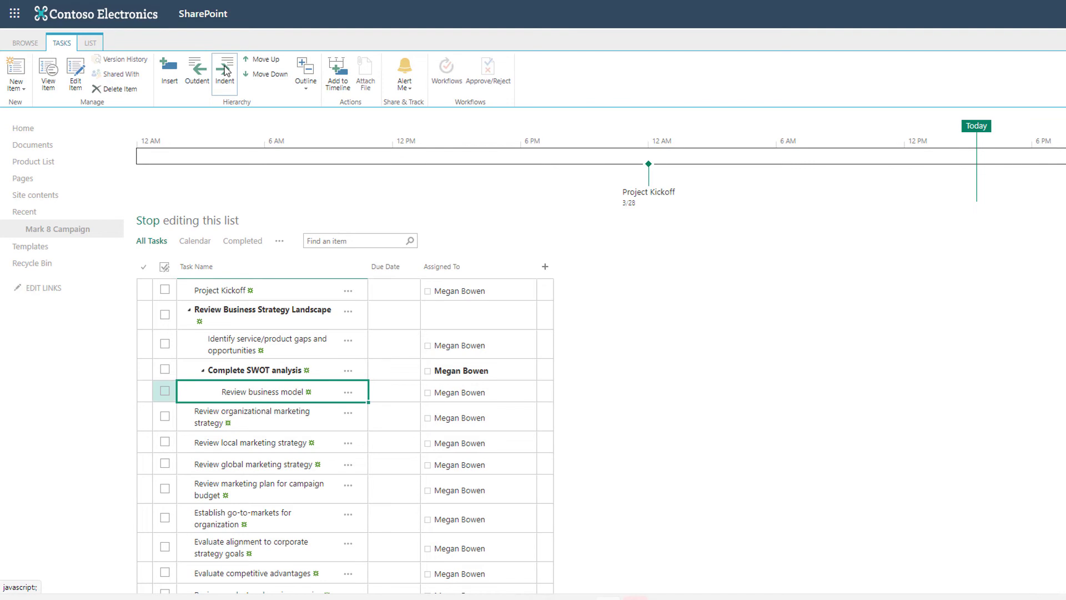
click(198, 72)
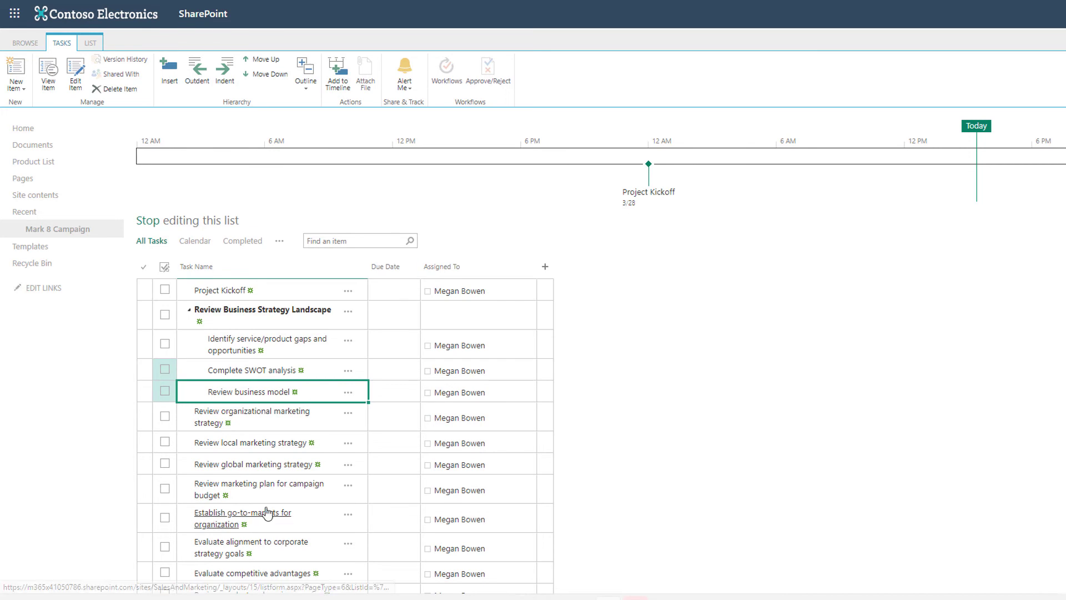
Step: Add Business Strategy Landscape Review Complete to the timeline, dismiss the dates warning, and stop editing
scroll(316, 515, down, 2)
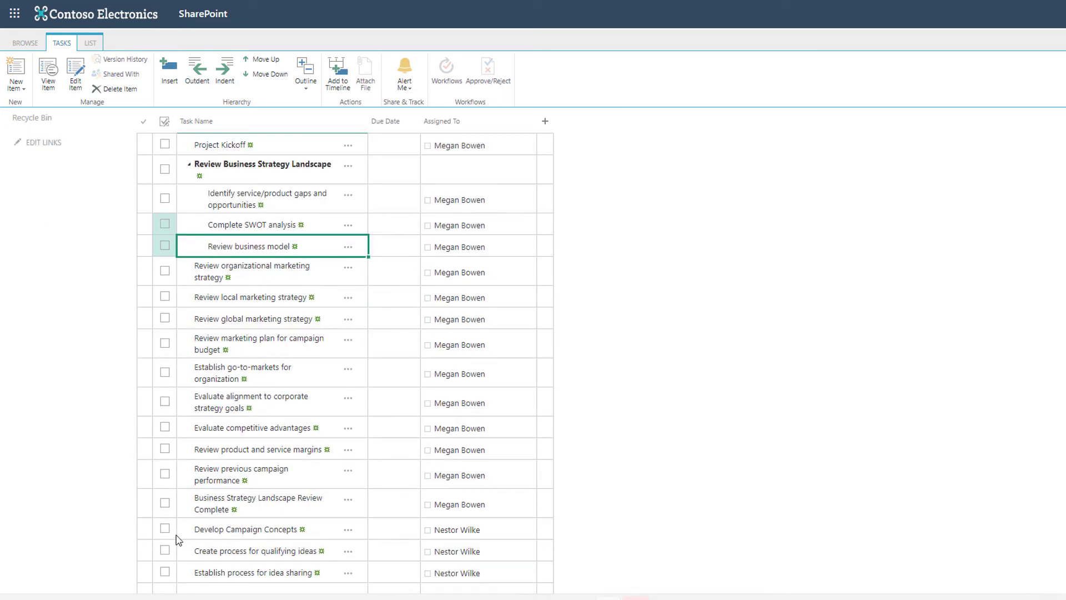
click(146, 506)
click(337, 72)
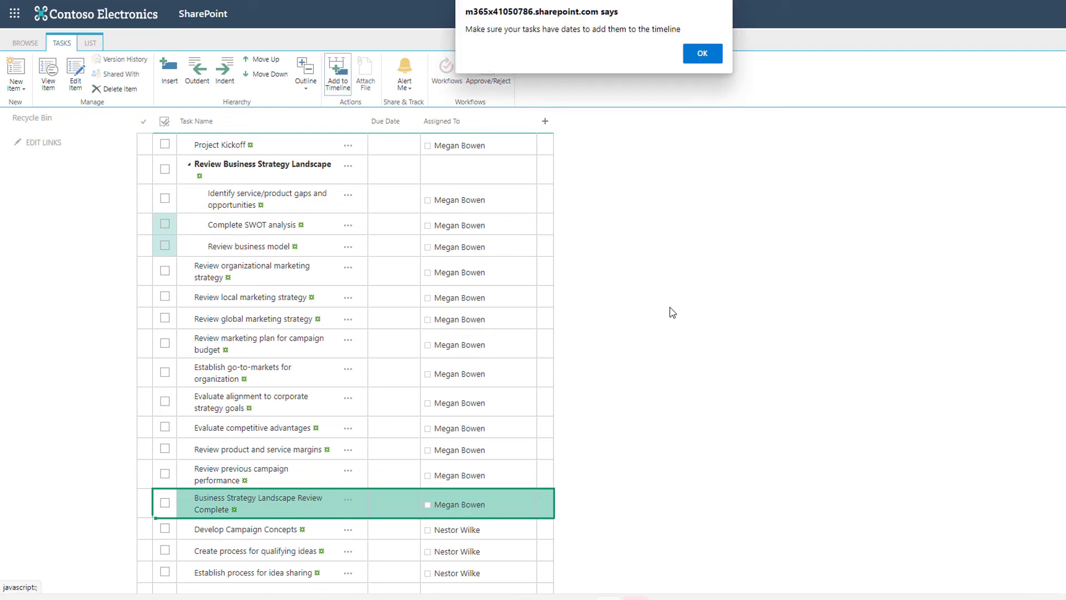
click(697, 55)
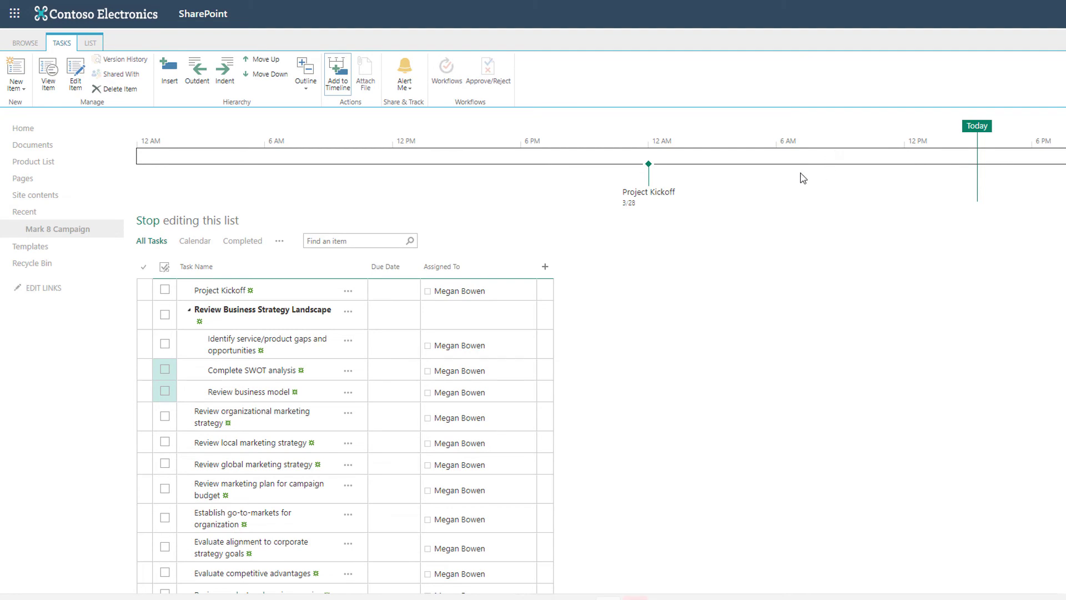
click(147, 222)
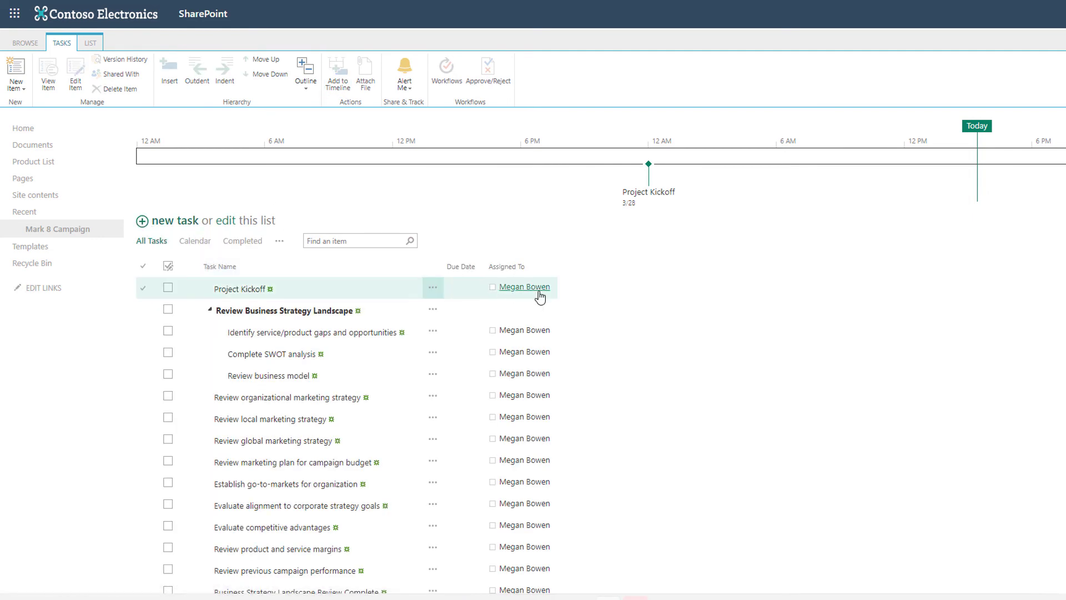
scroll(544, 325, down, 2)
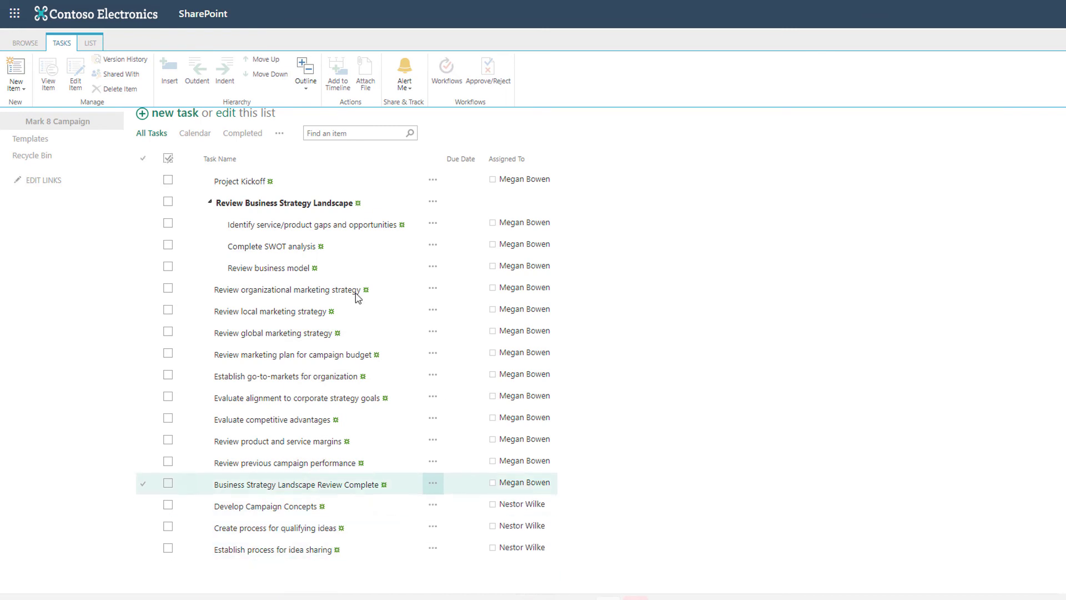
click(281, 134)
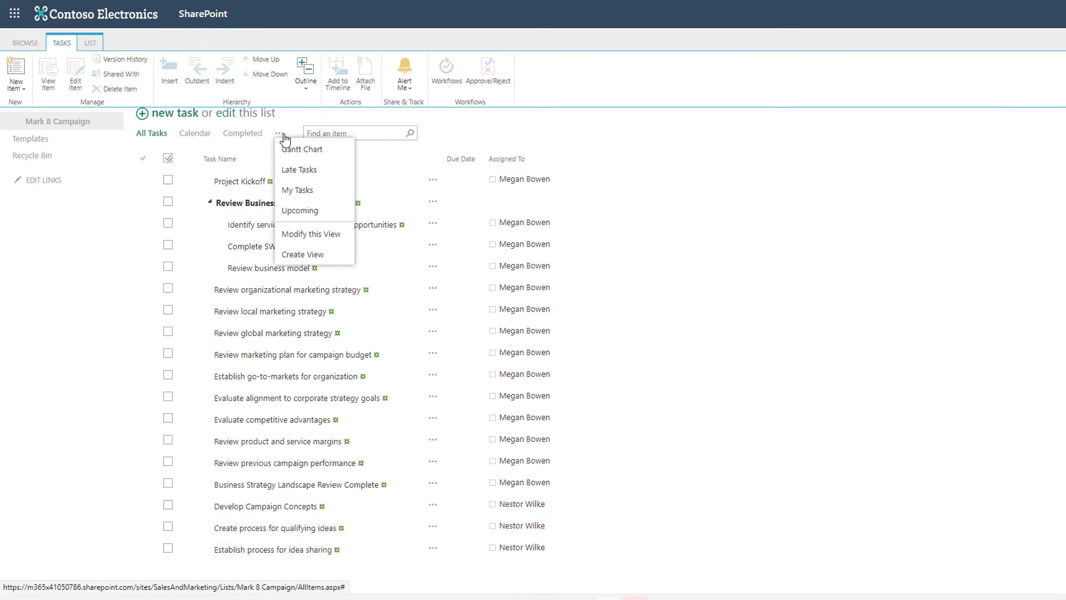
click(297, 193)
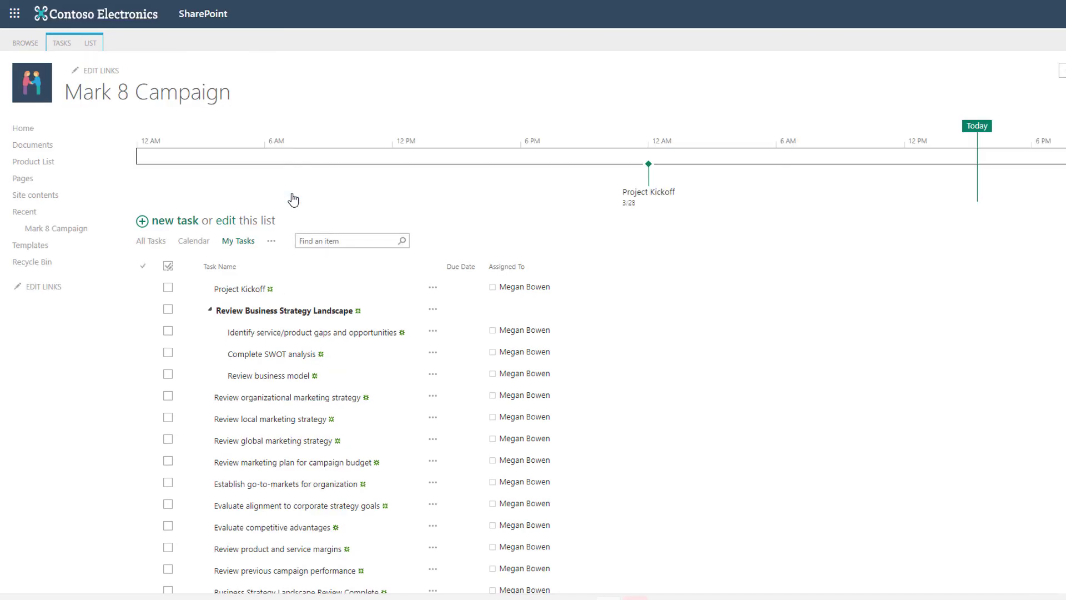
scroll(594, 302, down, 1)
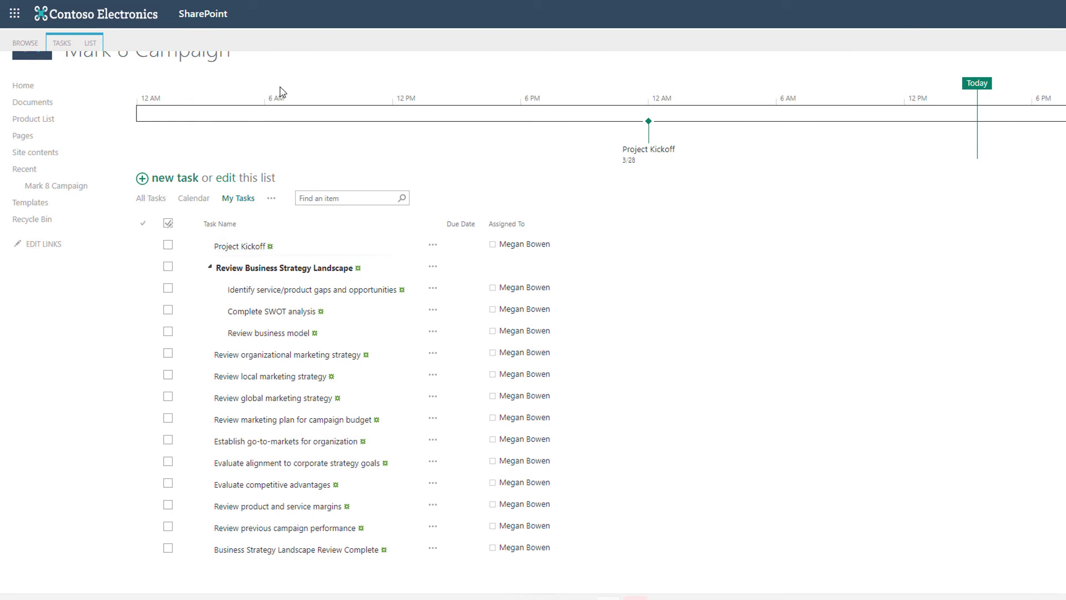
click(151, 200)
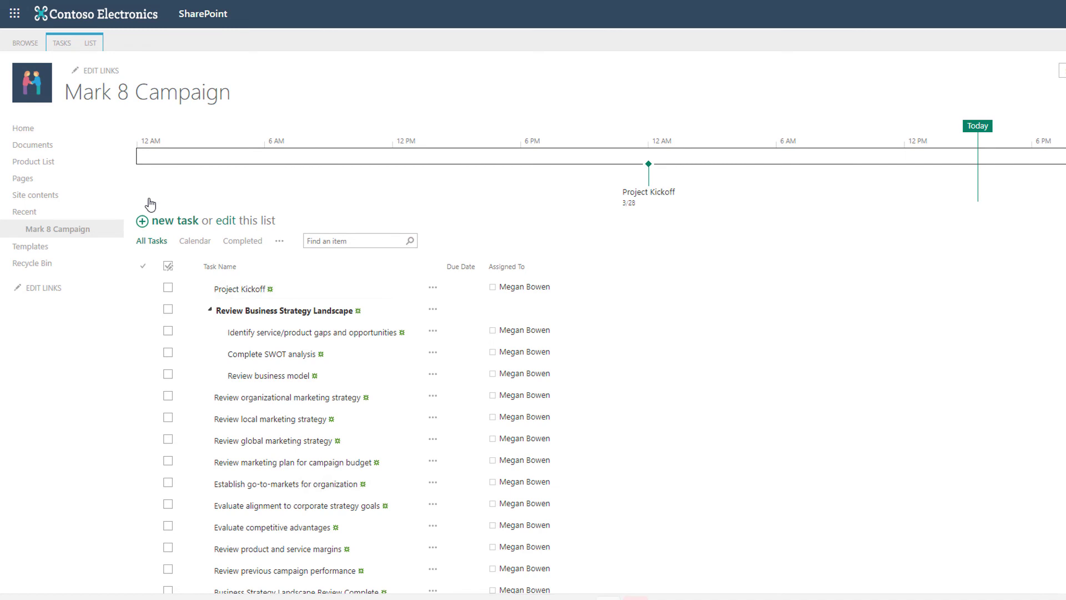
Step: Open Create Column from the LIST ribbon, then close it without adding a column
click(91, 45)
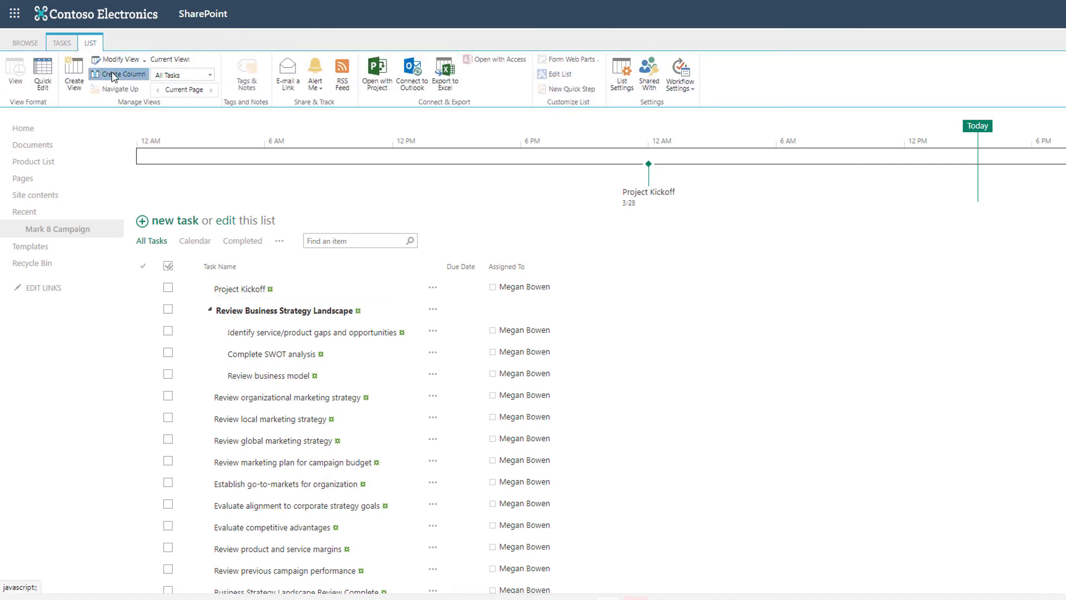
click(114, 75)
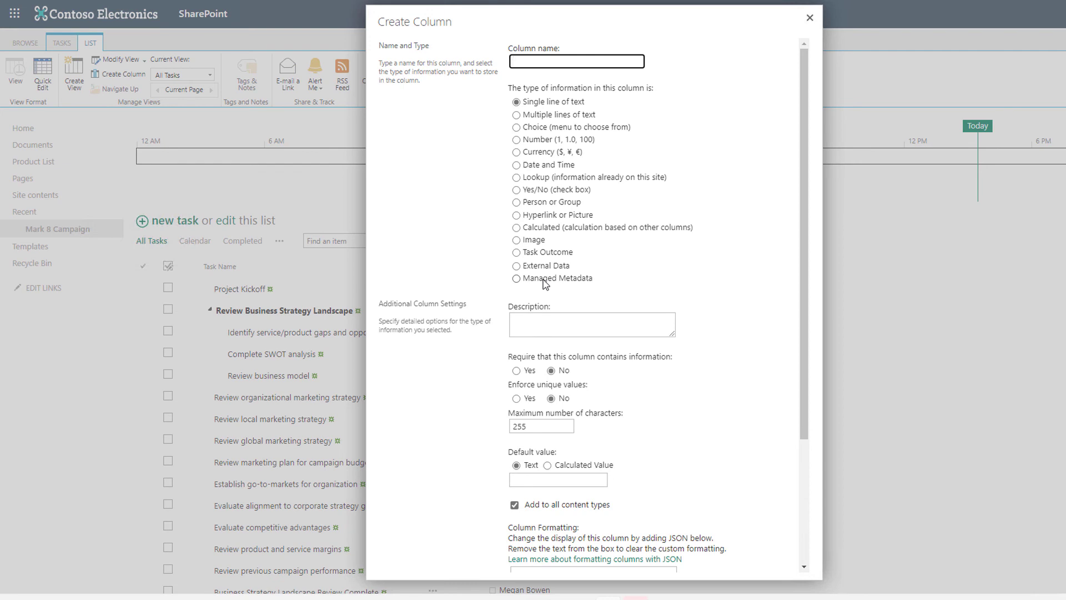
click(809, 17)
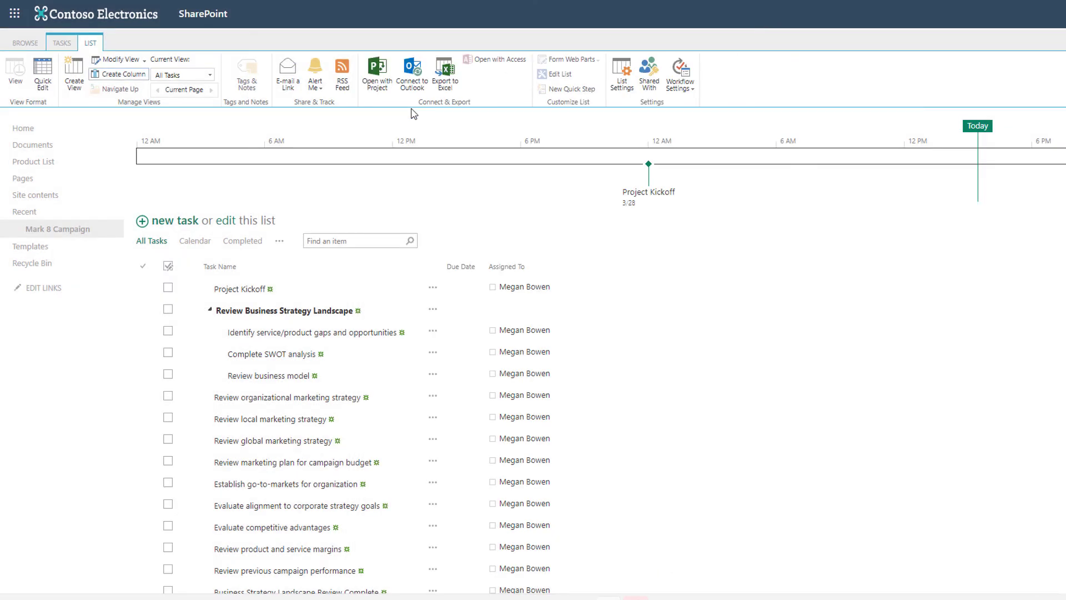
Step: Create a new view based on All Tasks named 'My Upcoming Tasks'
click(74, 77)
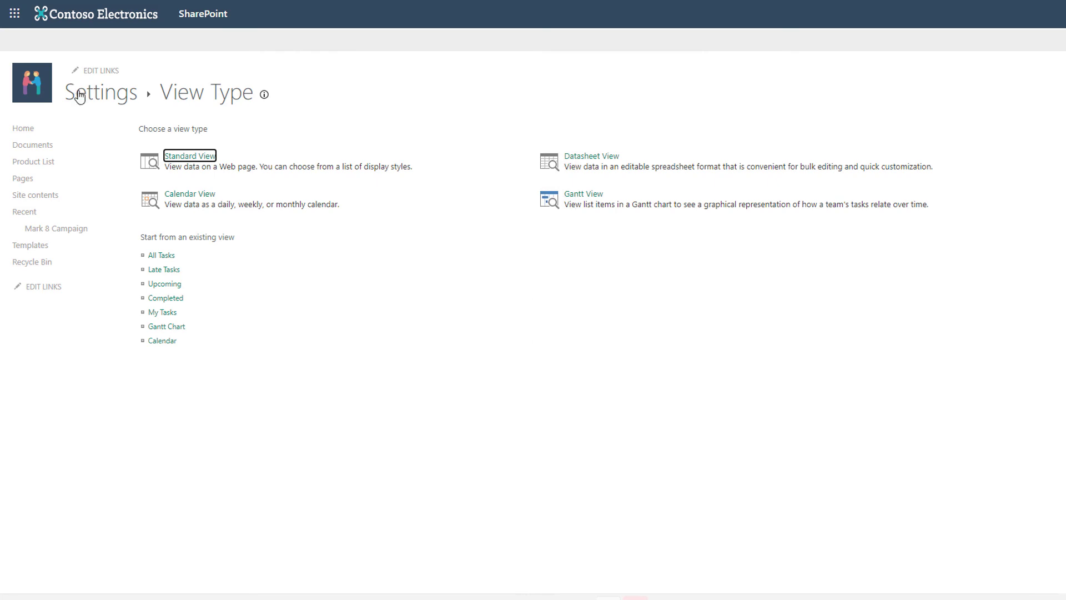
click(161, 256)
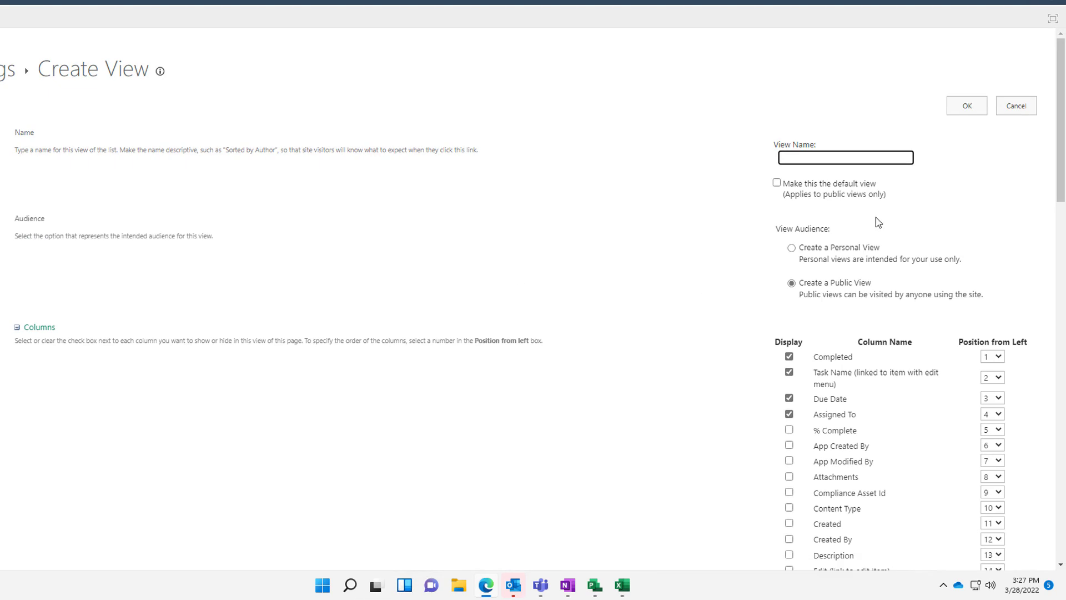
text(My Upcoming Tasks)
Step: Include the Start Date column in the view at position 3 from the left
scroll(845, 307, down, 4)
scroll(846, 333, down, 1)
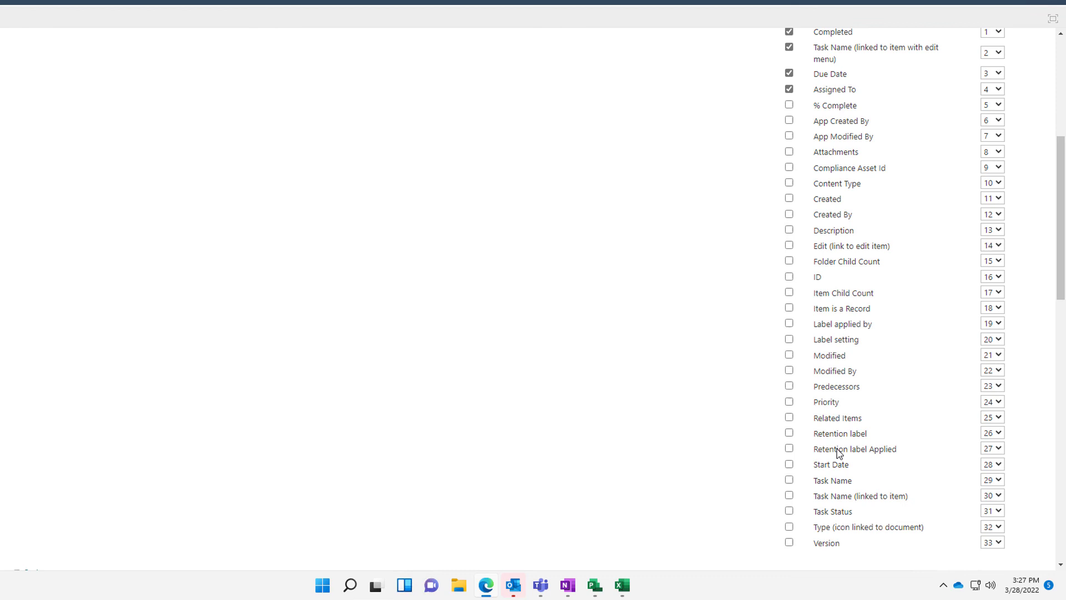
click(789, 464)
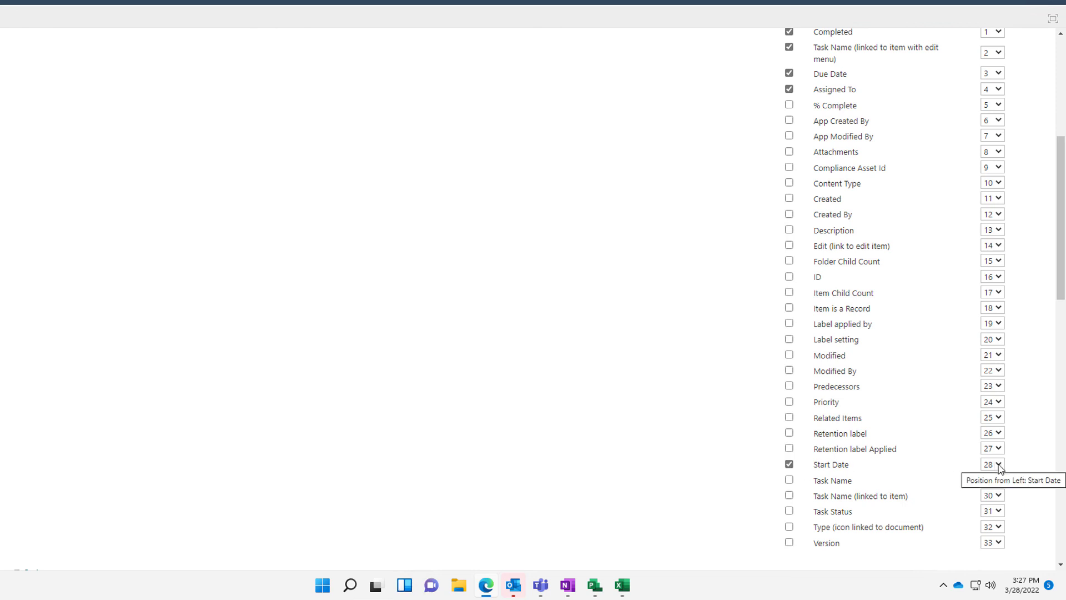
click(999, 465)
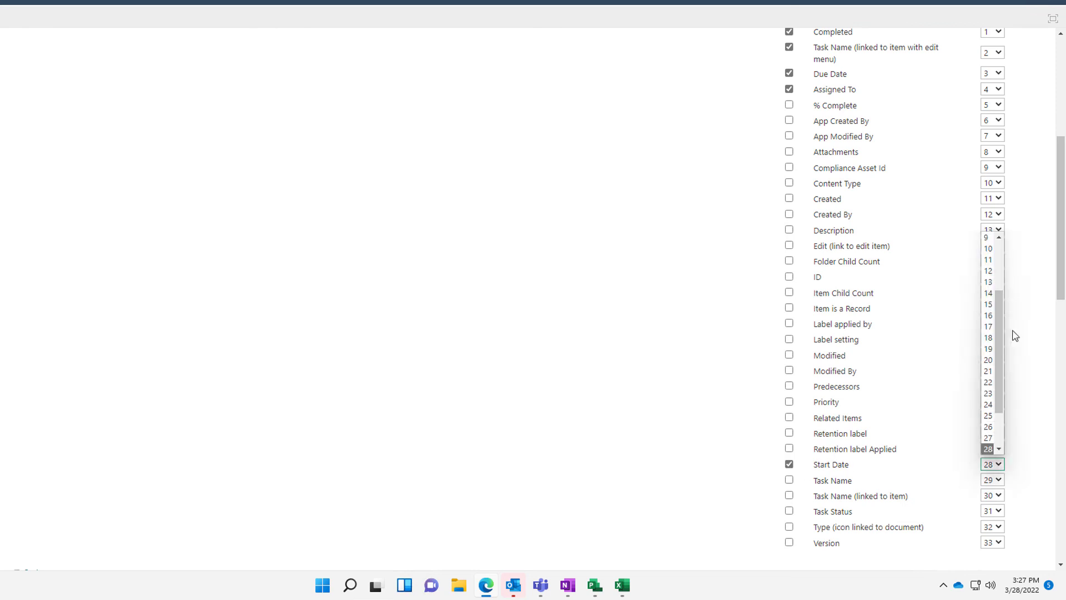
click(999, 252)
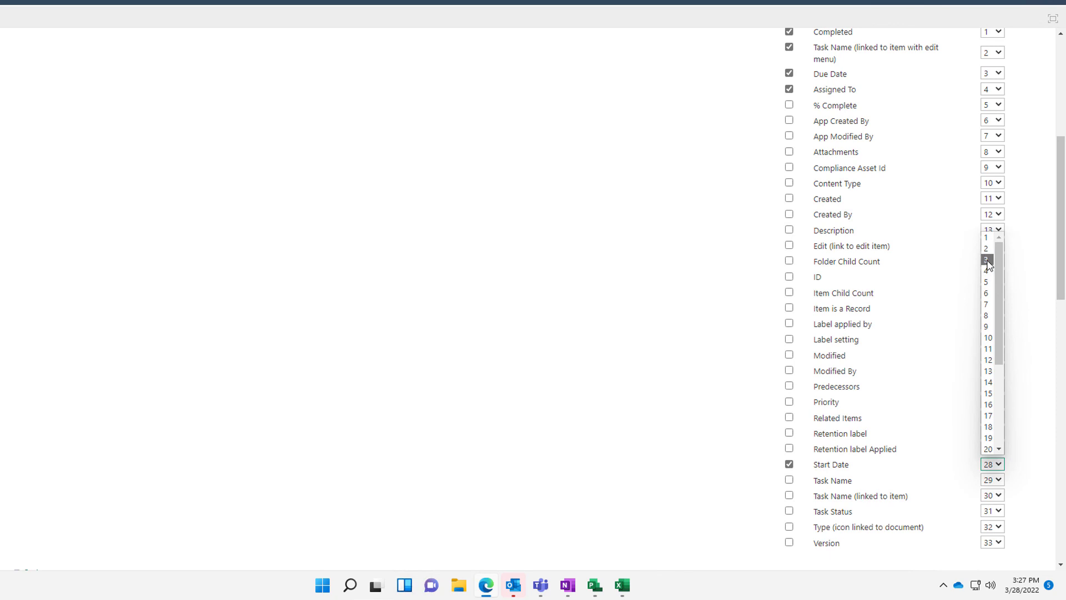
click(989, 260)
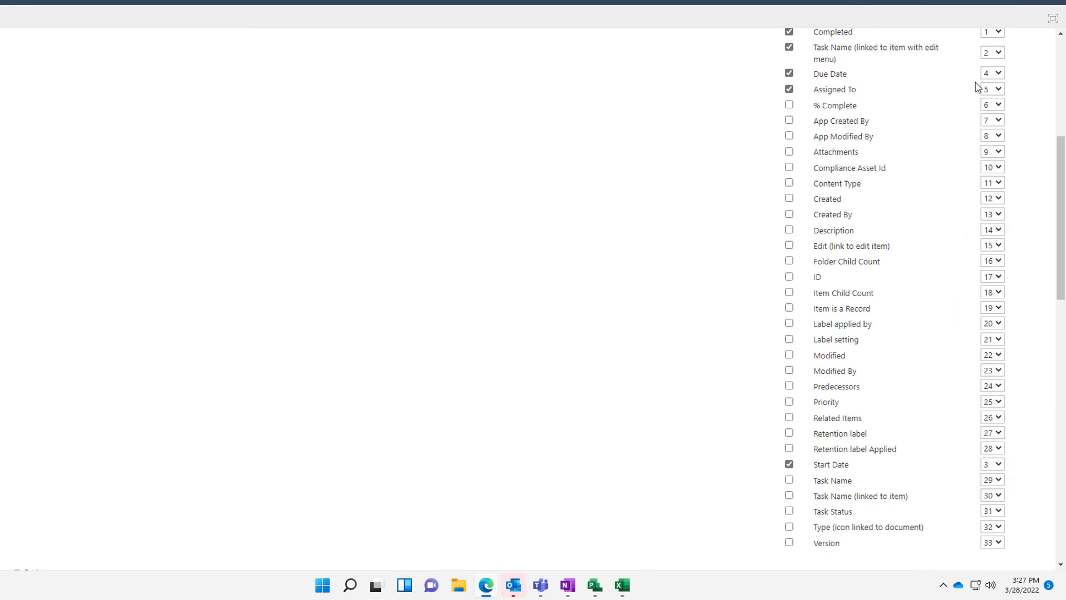
scroll(976, 89, up, 5)
click(972, 114)
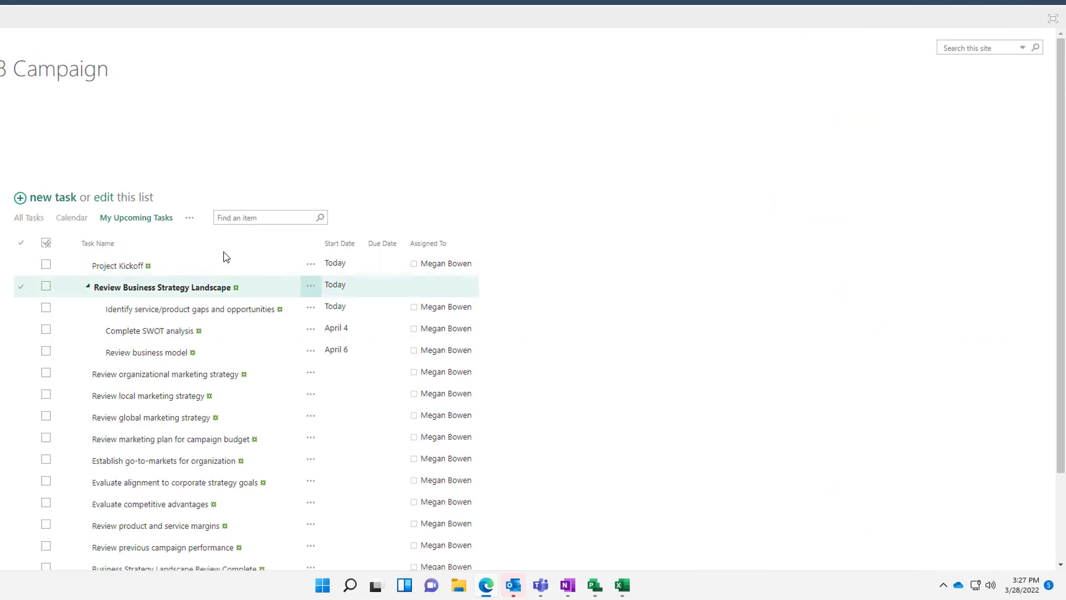